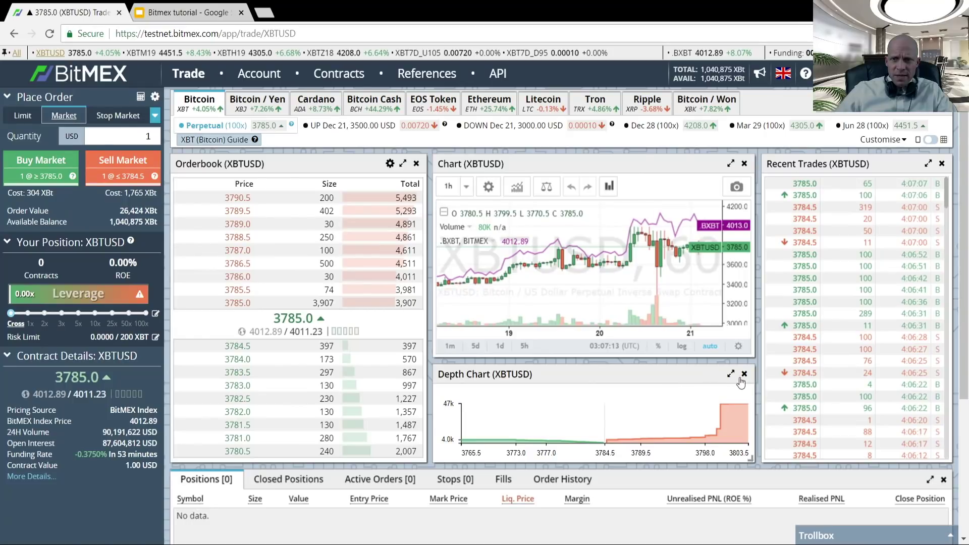
Remove the Depth Chart from the XBTUSD dashboard and extend the price chart downward to fill the vacated space
left_click(744, 375)
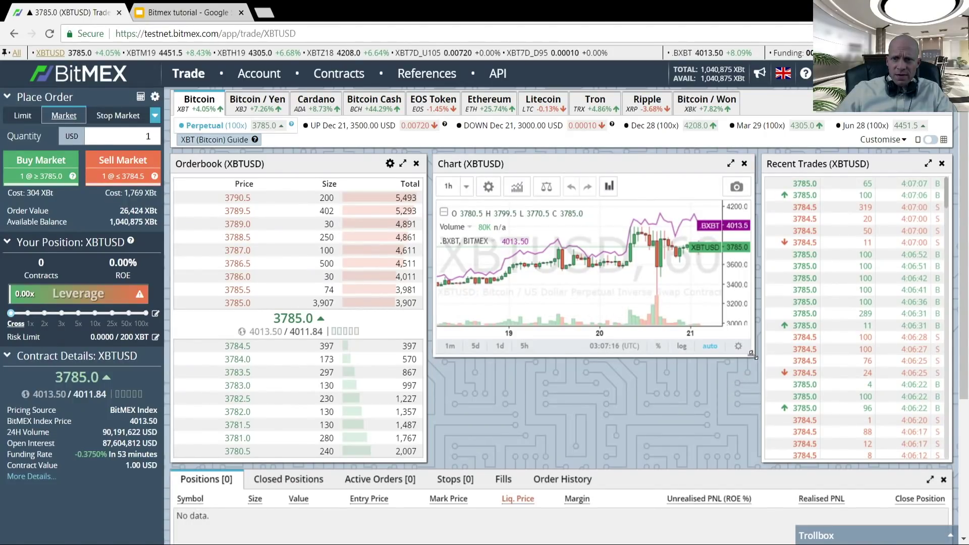
left_click_drag(752, 356, 755, 463)
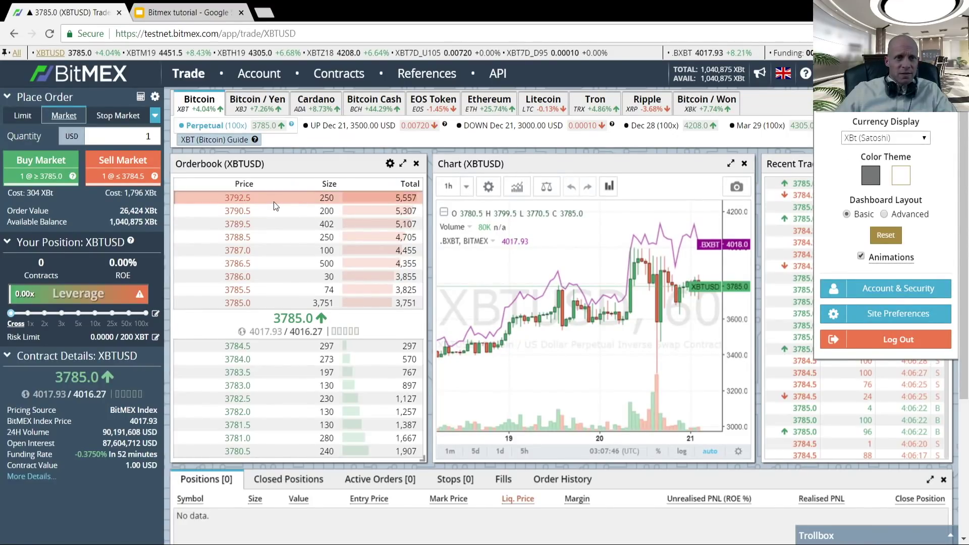
View the Contracts guide and the References overview, and return to the trading dashboard
mouse_move(119, 231)
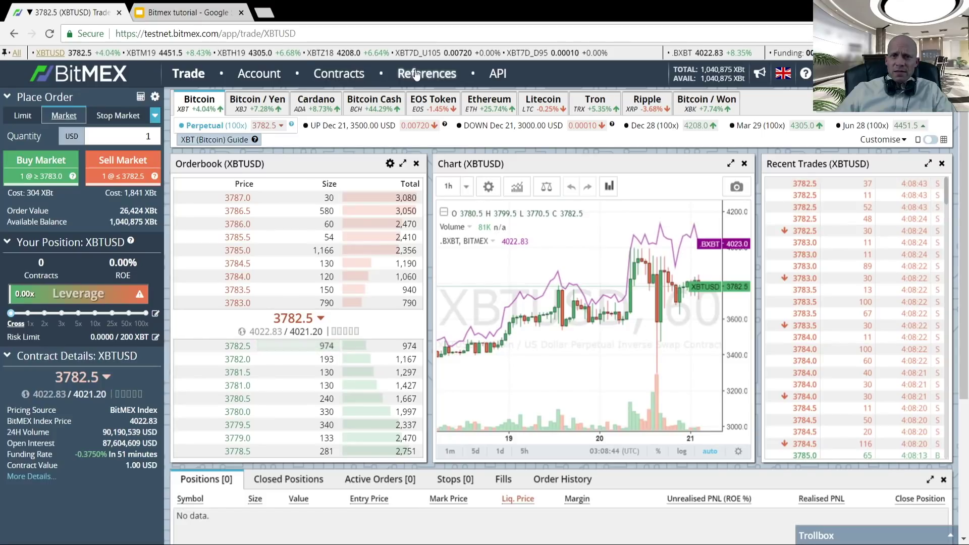
left_click(347, 76)
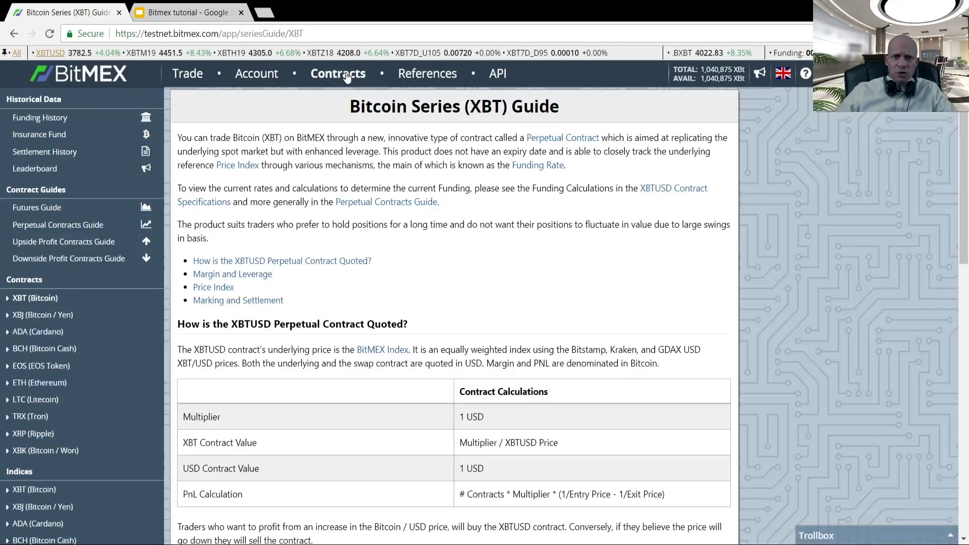
left_click(435, 76)
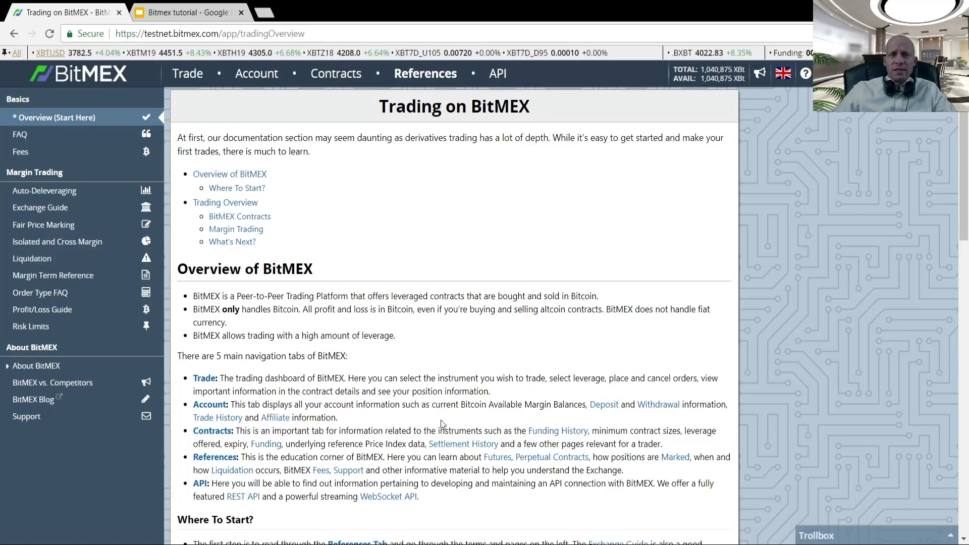
left_click(186, 76)
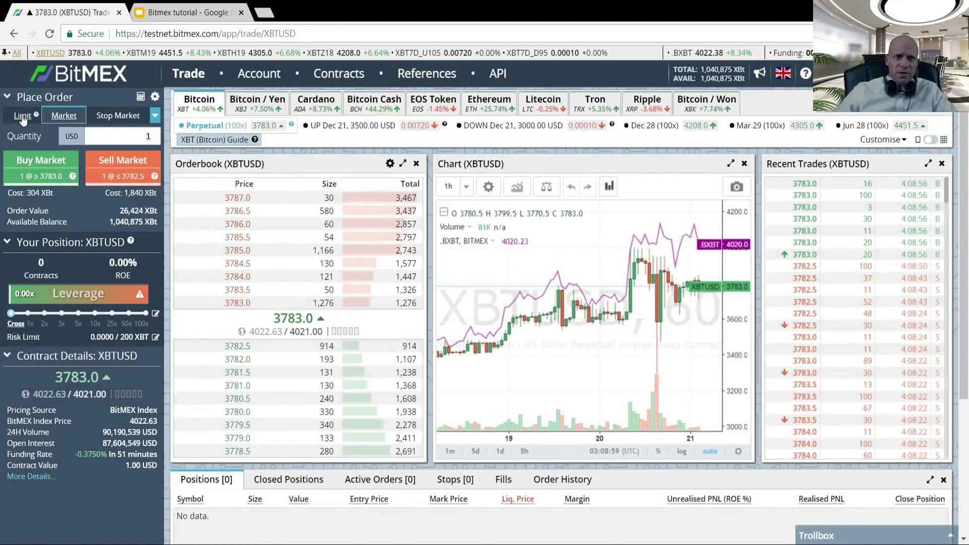
Buy 1 XBTUSD contract with a limit order at 3784.5 and dismiss the order notifications
left_click(23, 116)
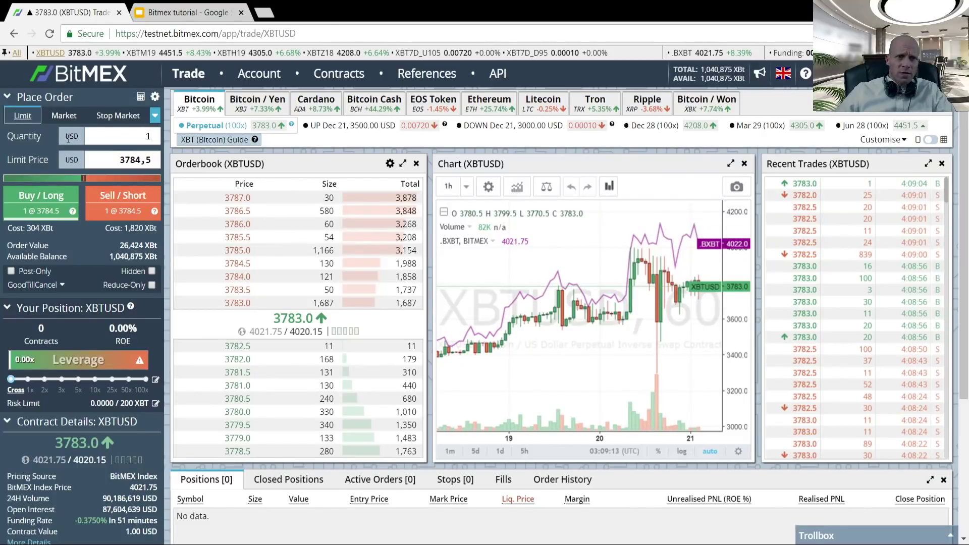
left_click(38, 197)
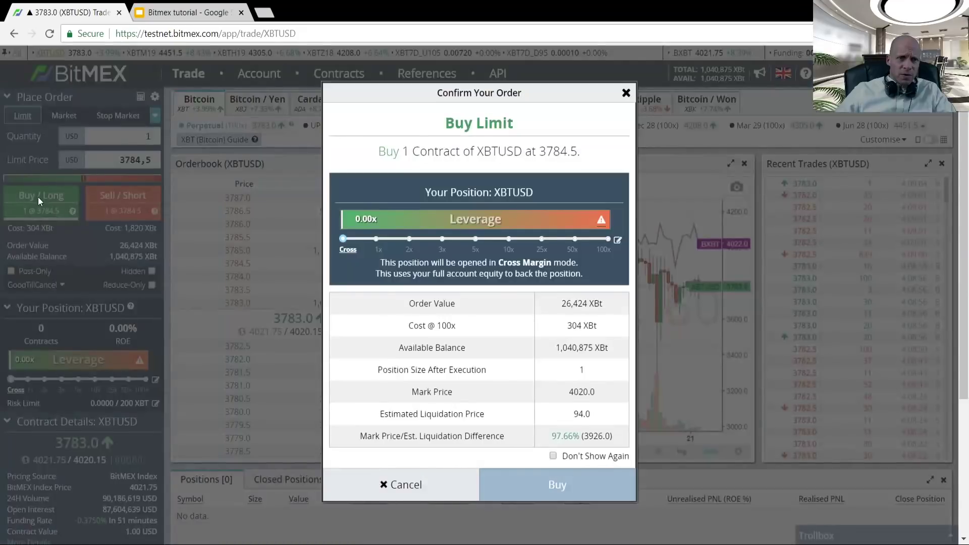
left_click(563, 490)
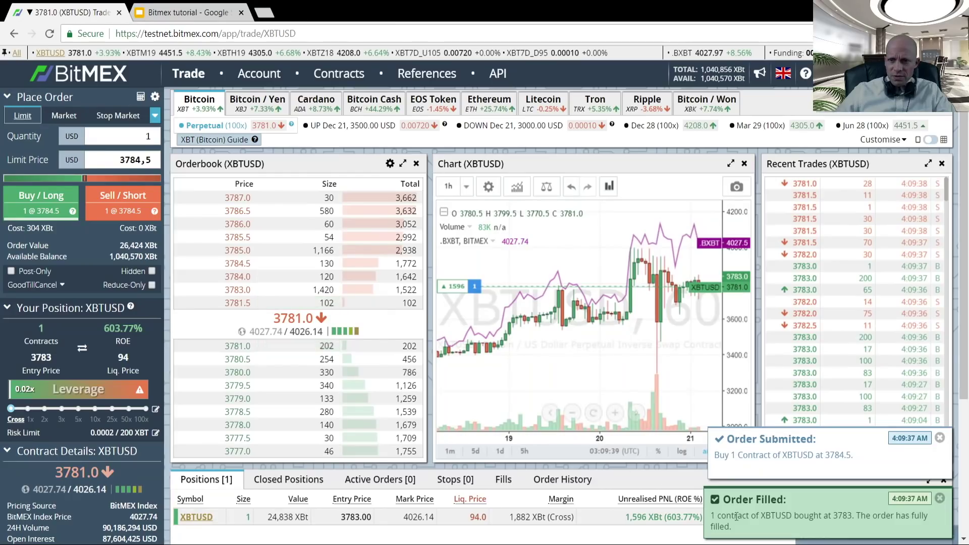
left_click(940, 499)
left_click(941, 493)
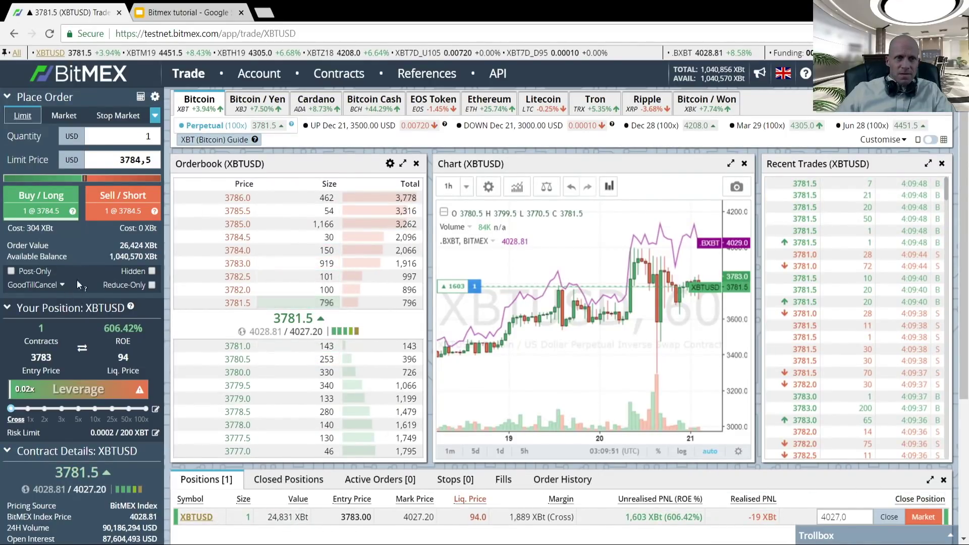
Sell 1 XBTUSD contract with a market order to close the open position
left_click(64, 116)
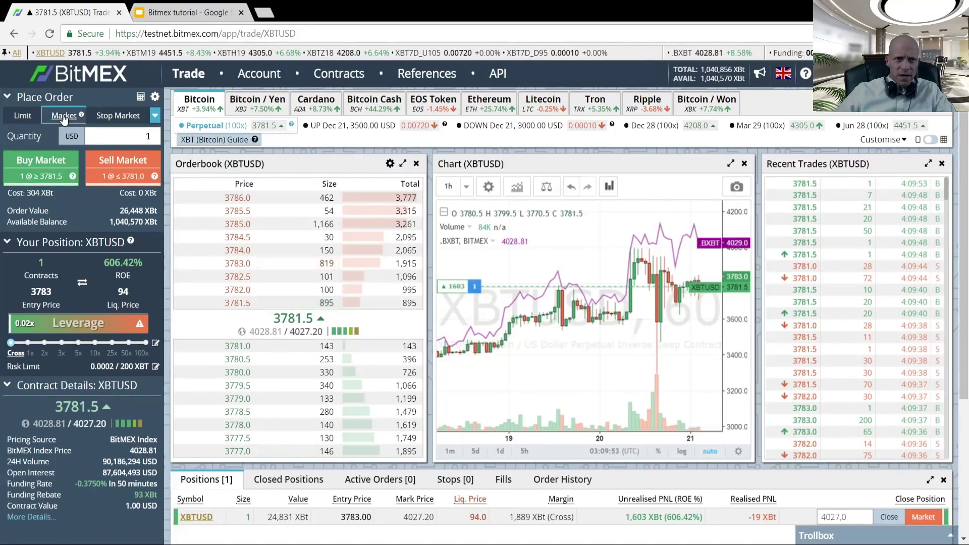
left_click(125, 172)
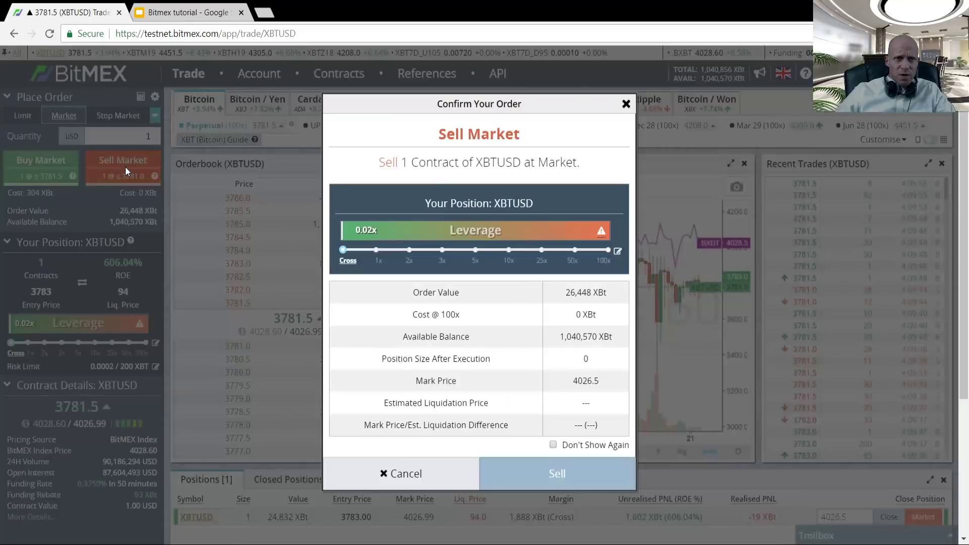
left_click(565, 477)
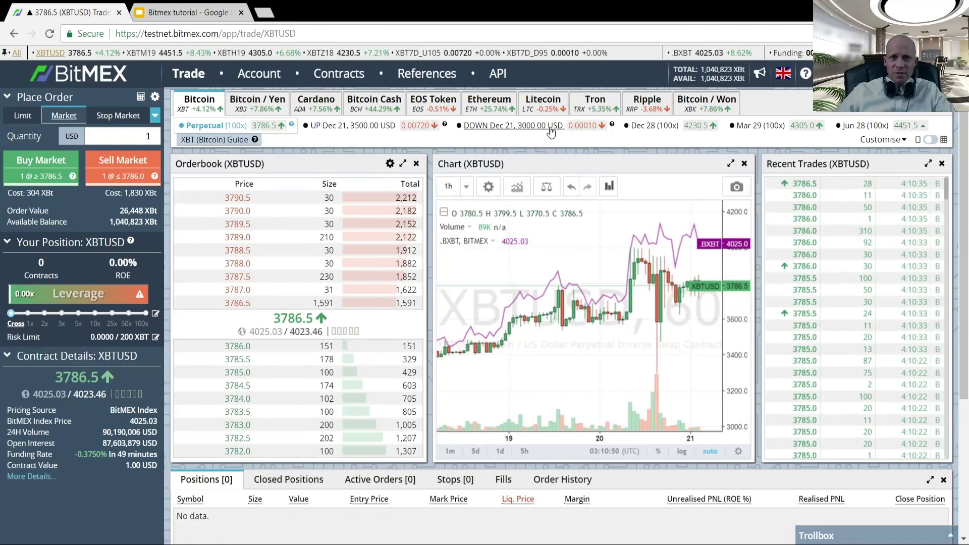
Examine the Bitcoin Dec 28 futures contract's index and mark prices, comparing it with the Mar 29 contract
left_click(652, 126)
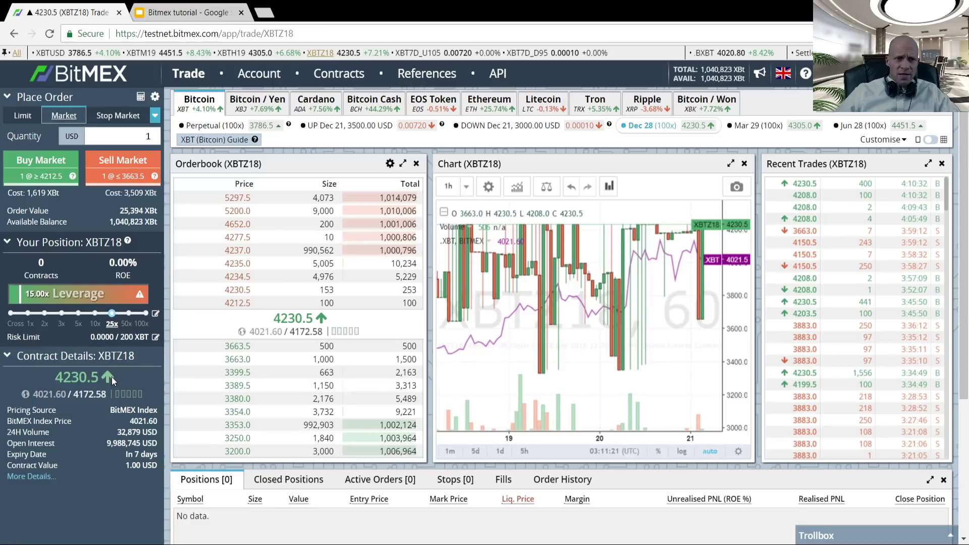
mouse_move(44, 397)
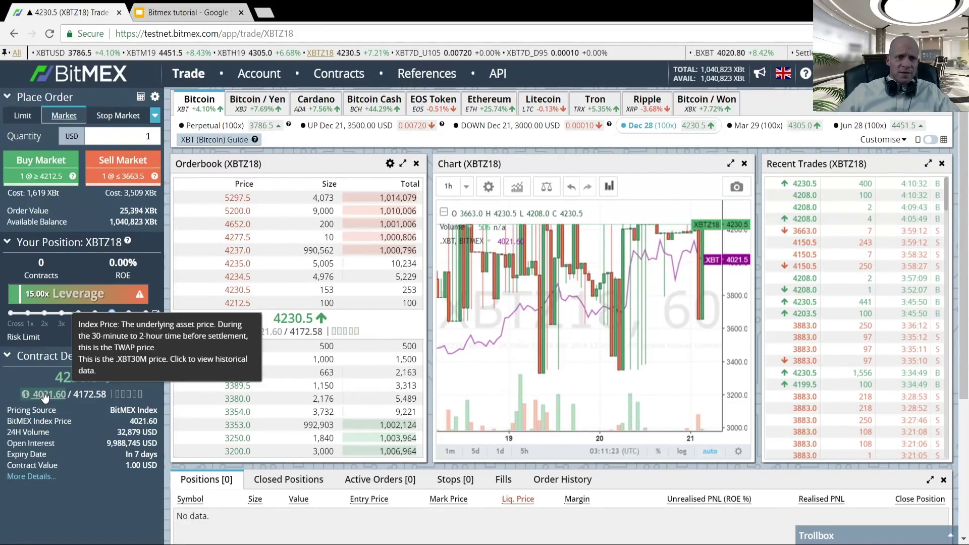
mouse_move(91, 397)
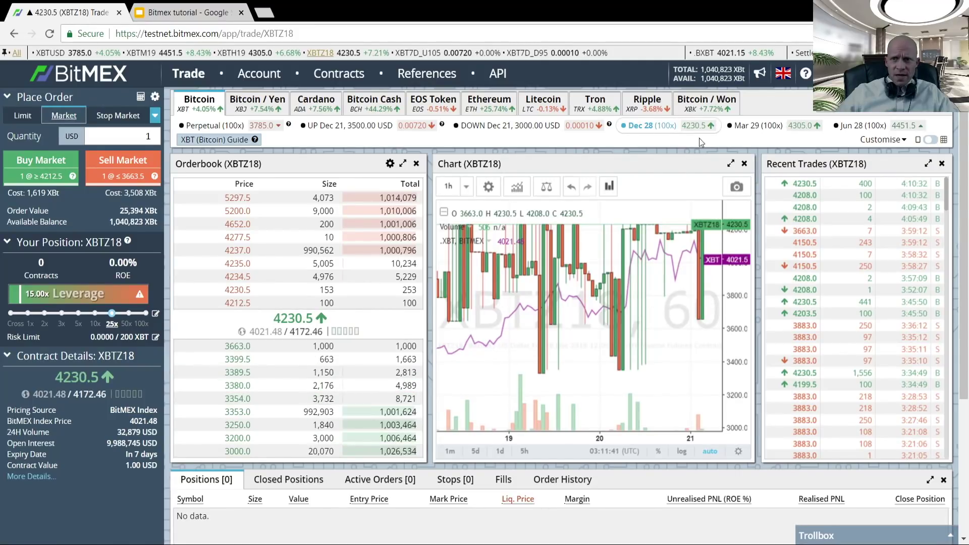
left_click(747, 128)
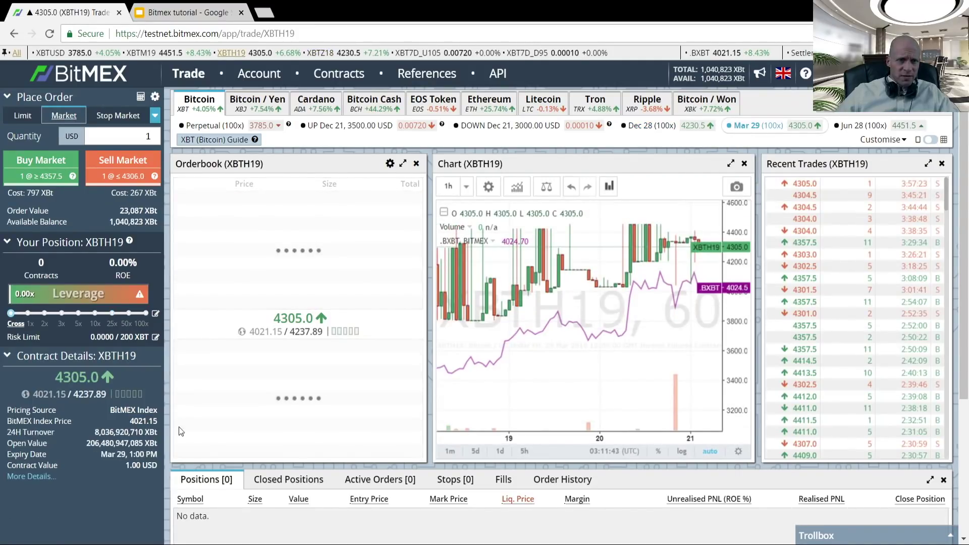
left_click(652, 125)
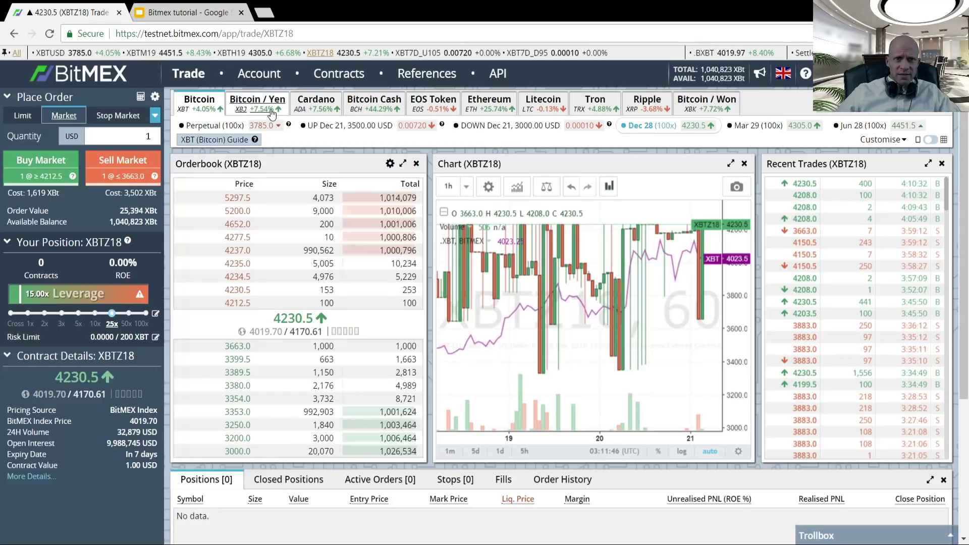
Return to the Bitcoin perpetual contract and read the explanation of its predicted funding rate
left_click(206, 126)
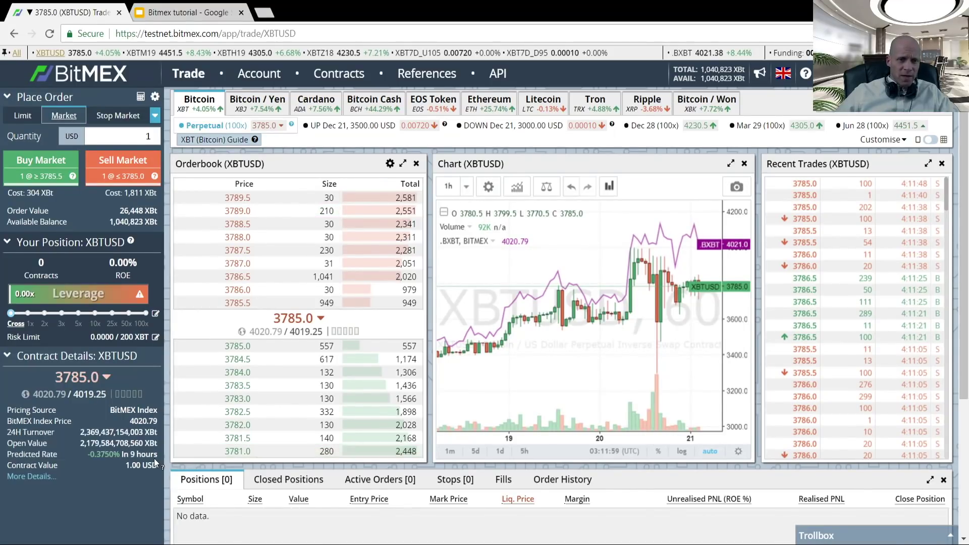
mouse_move(98, 455)
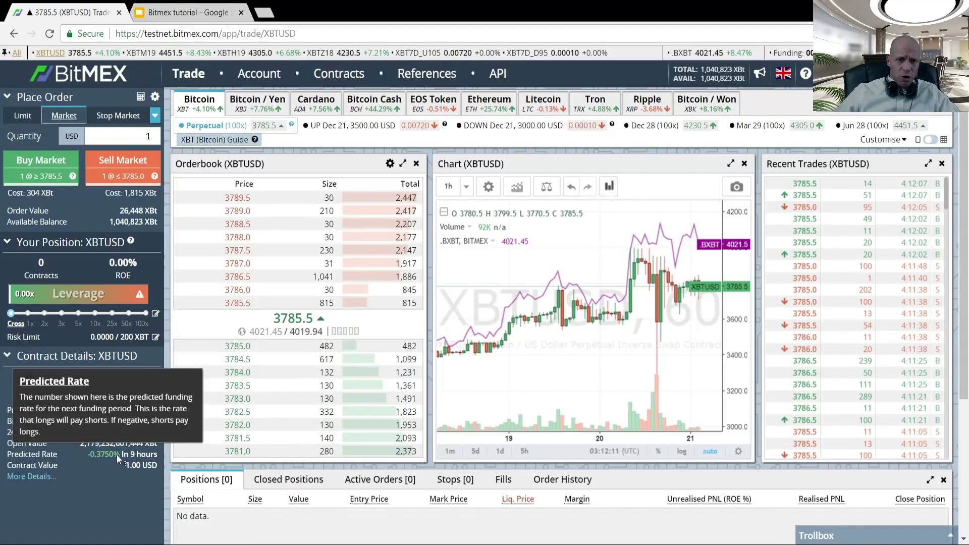
View the Ethereum Dec 28 futures contract and return to the ETHUSD perpetual contract
left_click(485, 104)
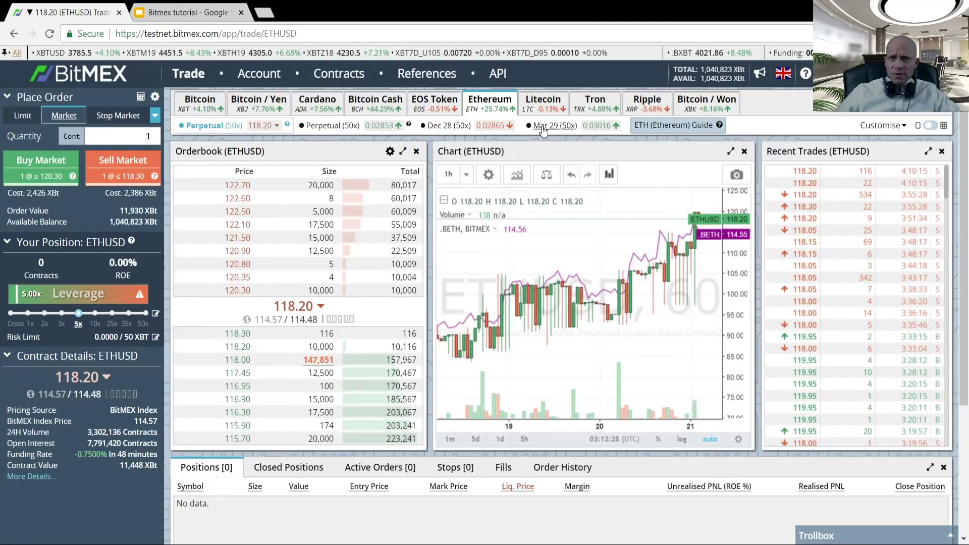
left_click(439, 128)
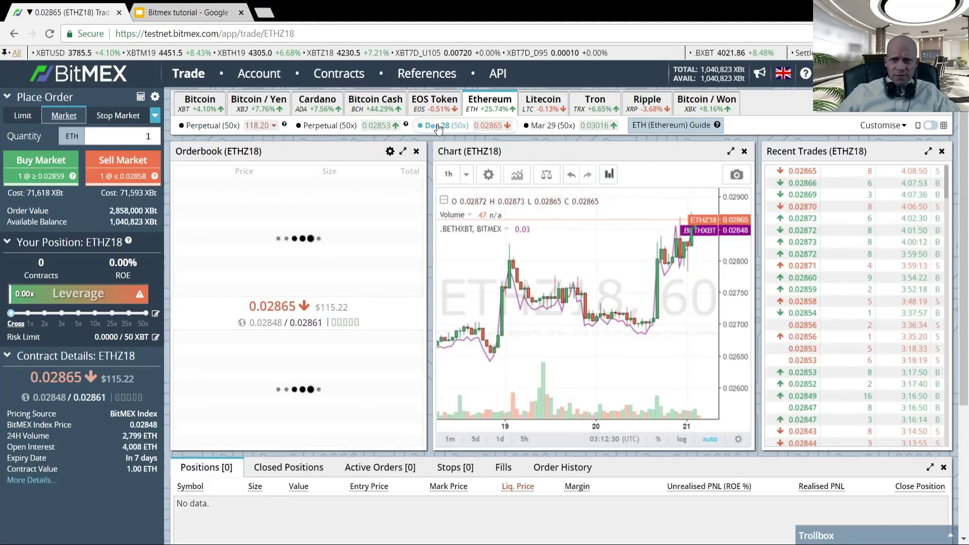
left_click(201, 127)
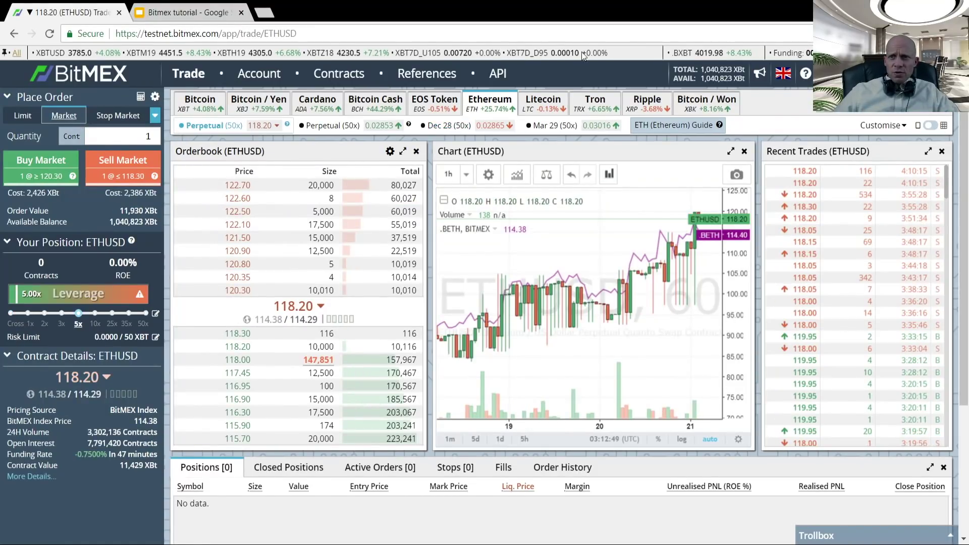
left_click(181, 34)
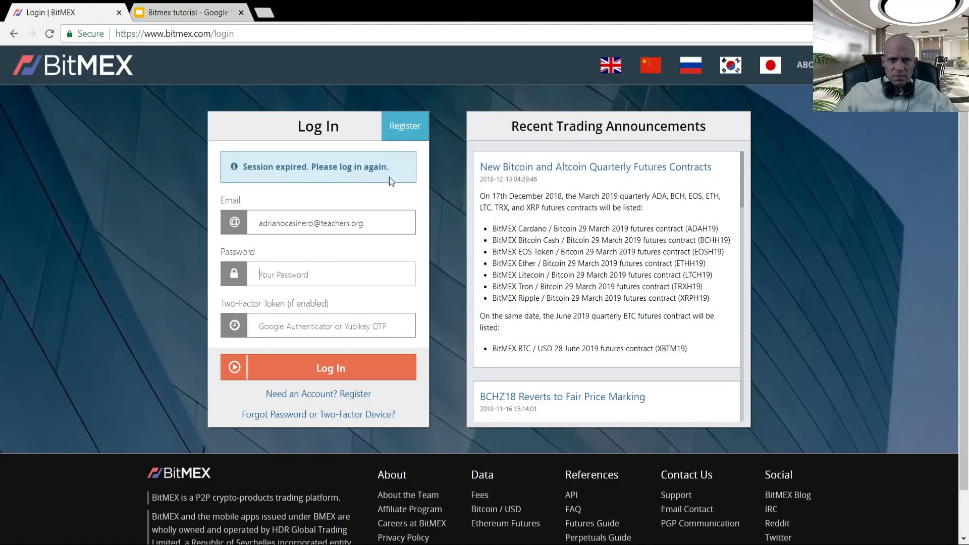
key("ctrl+v")
left_click(329, 371)
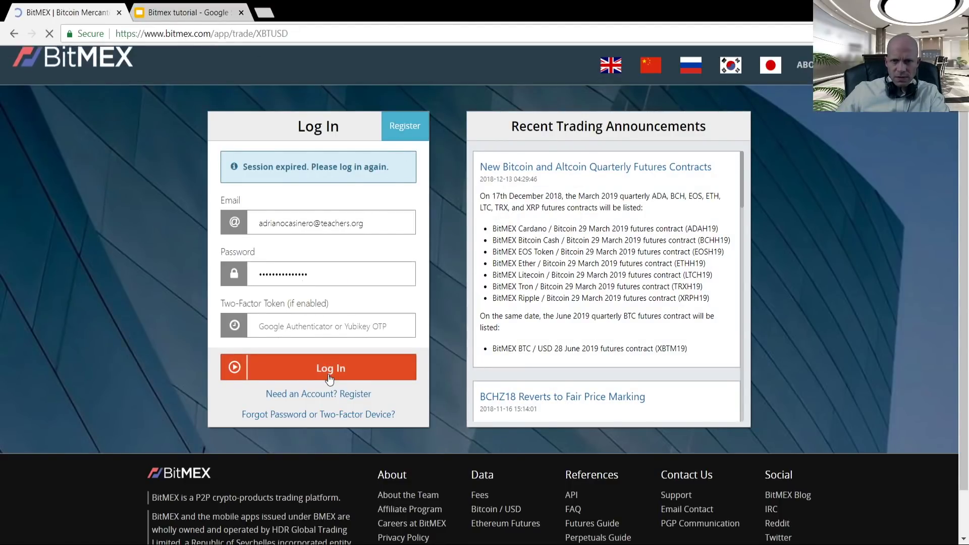
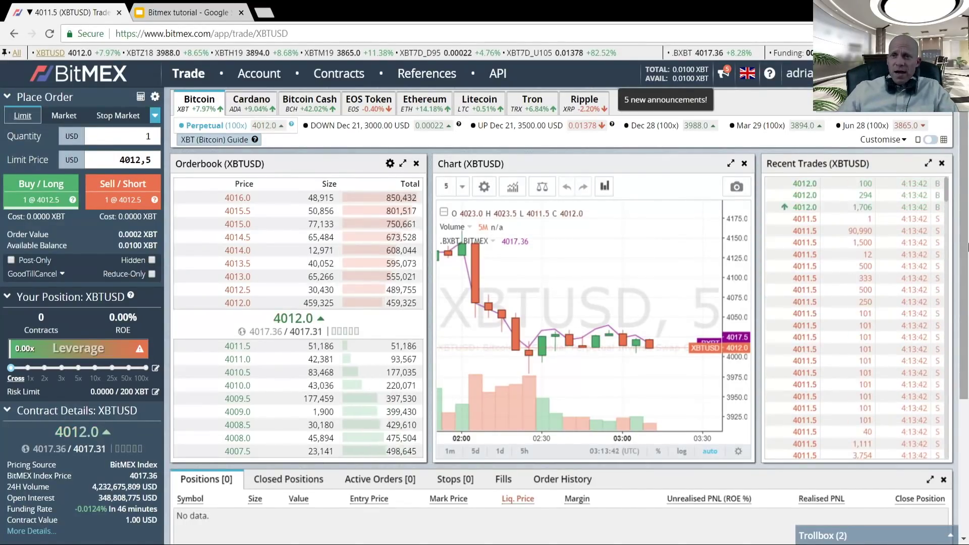
View the account's wallet balances and transaction history, and check the user menu's display and security options
left_click(257, 75)
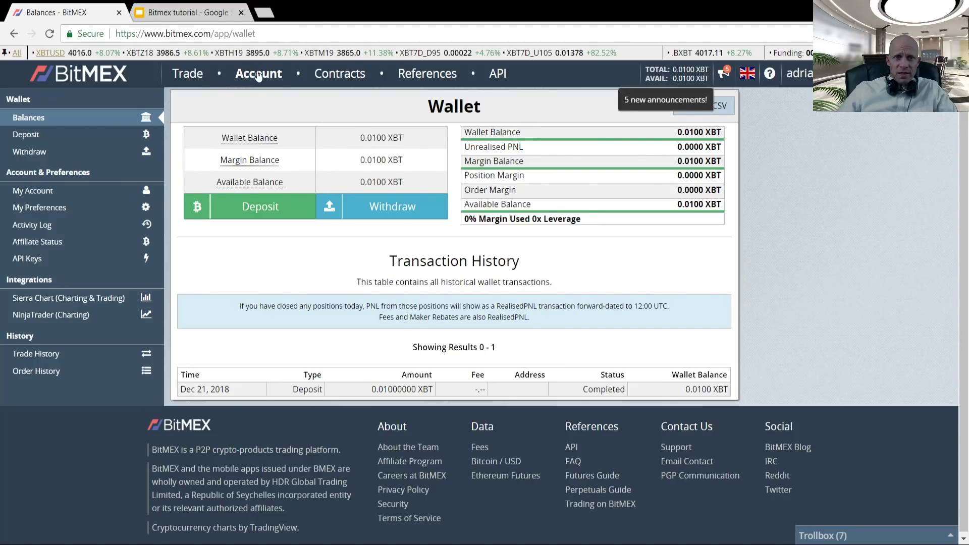
left_click(796, 79)
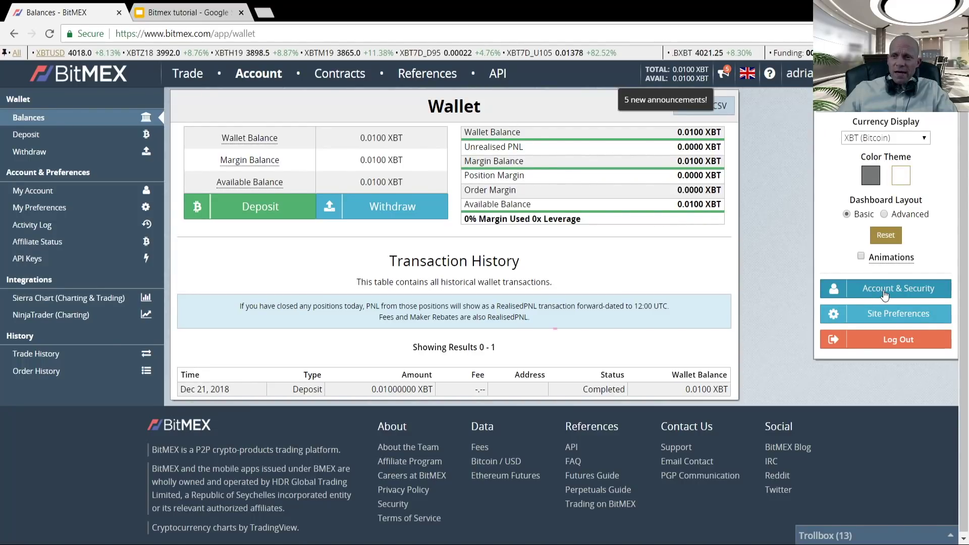
left_click(797, 83)
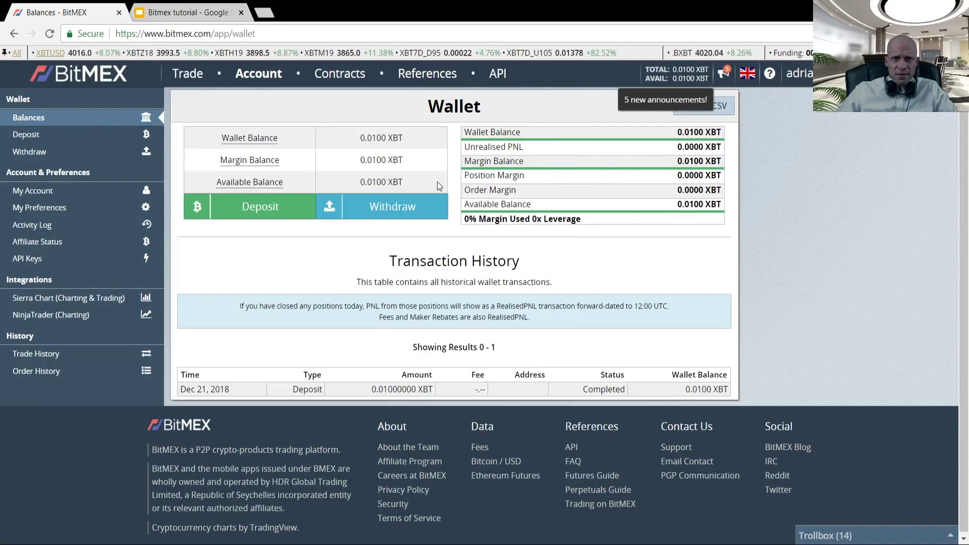
Select the personal Bitcoin deposit address on the Deposit page and return to the wallet balances
left_click(260, 211)
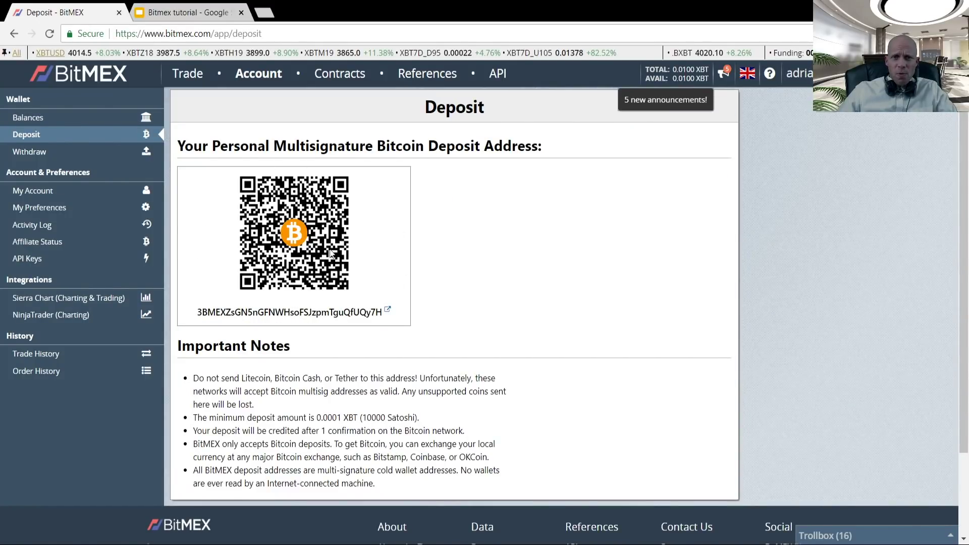
left_click_drag(199, 313, 359, 311)
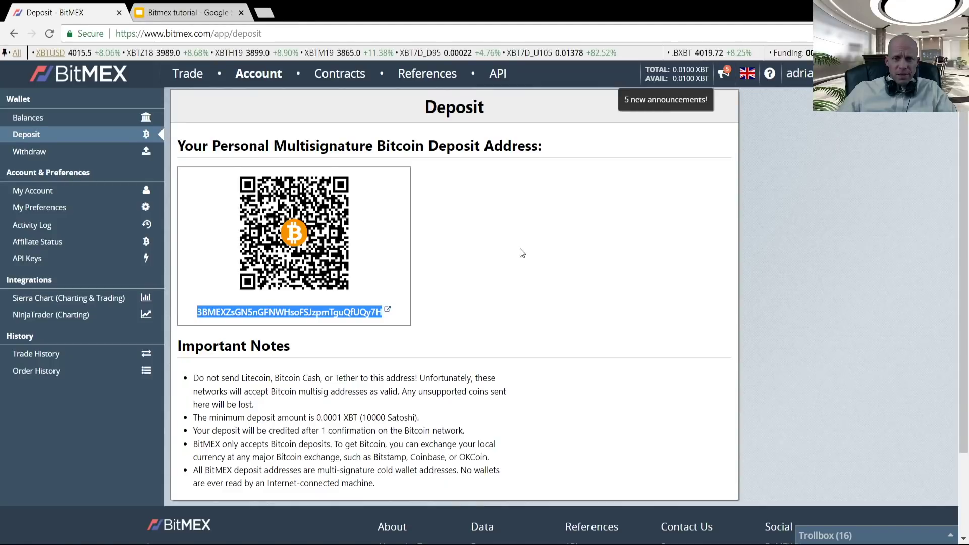
left_click(37, 120)
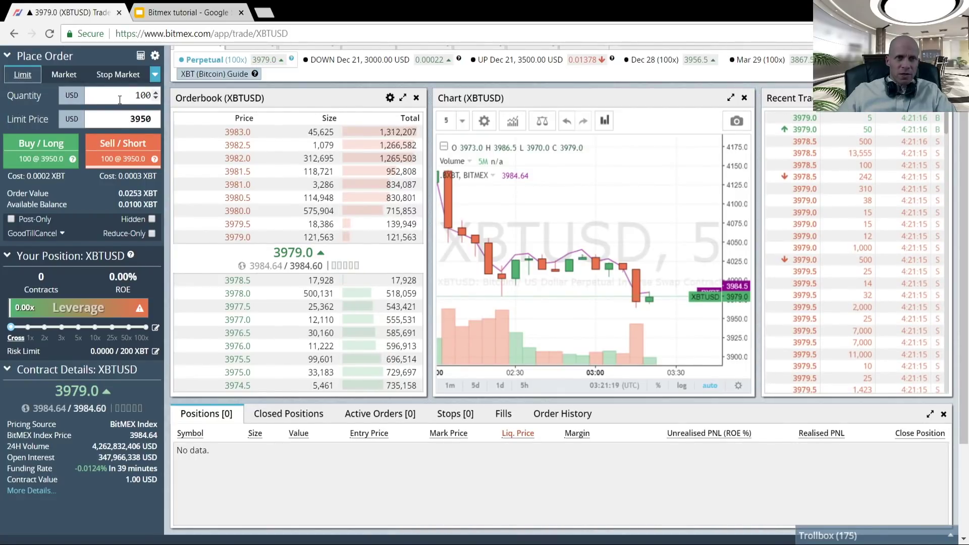
Set the XBTUSD limit order quantity to 100 USD and make the order Post-Only
left_click_drag(120, 100, 165, 103)
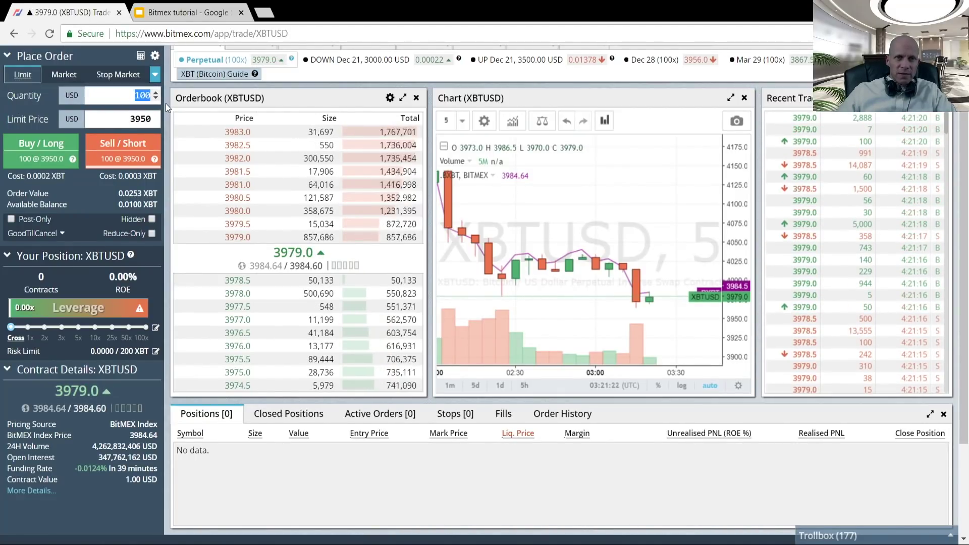
type("100")
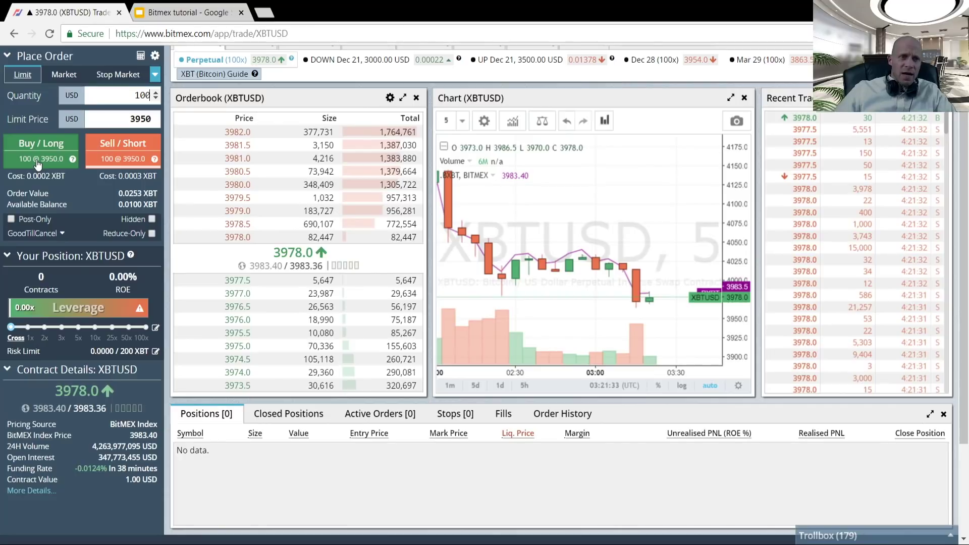
left_click(23, 220)
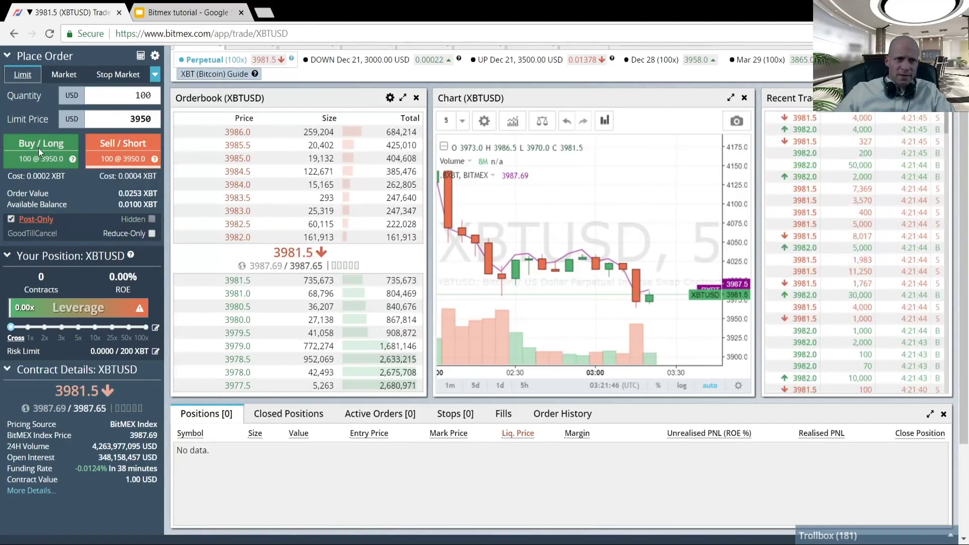
Submit the post-only buy limit order for 100 XBTUSD contracts at 3950 in Cross Margin mode
left_click(39, 148)
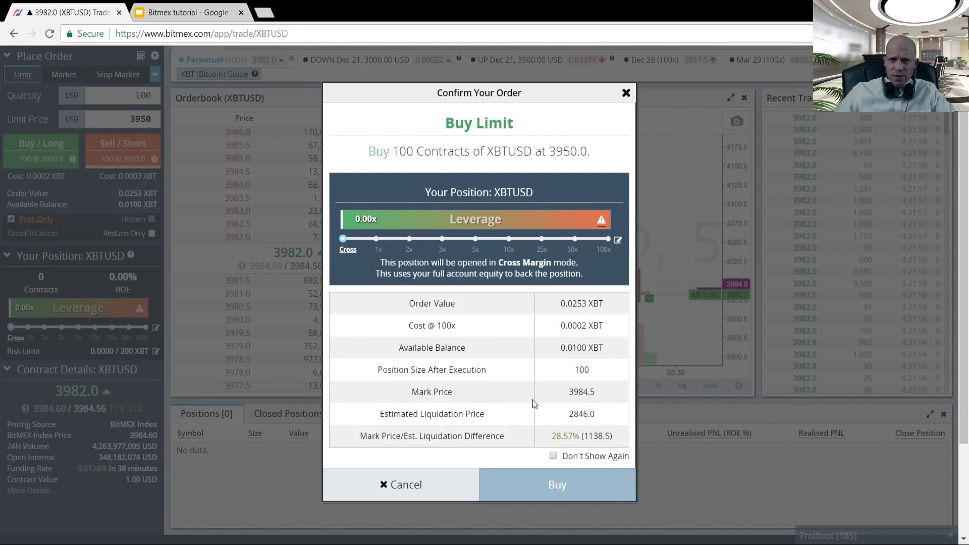
left_click(575, 240)
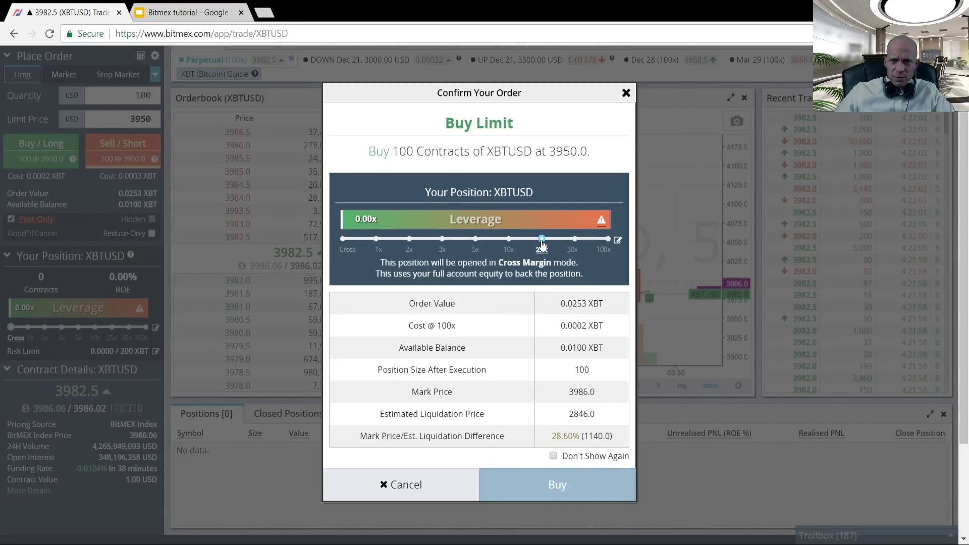
left_click(543, 245)
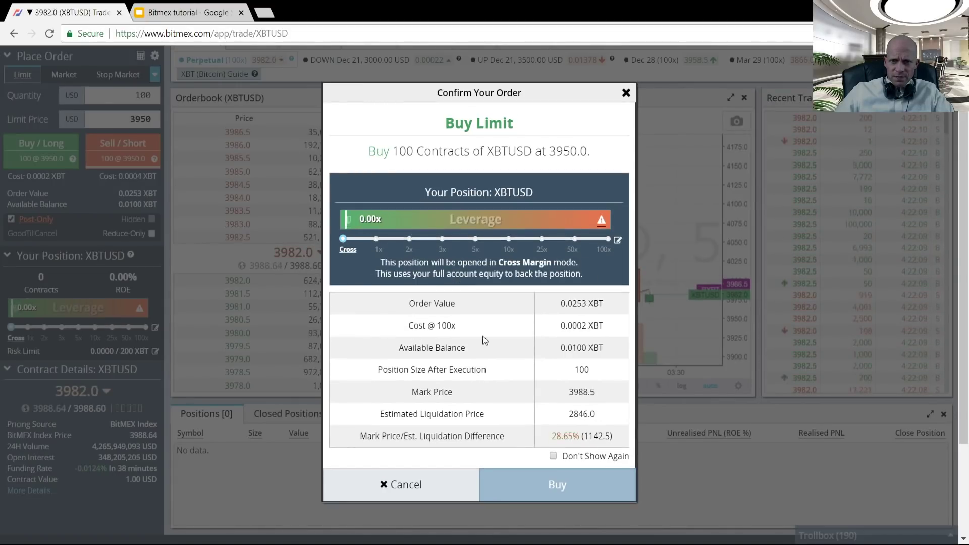
left_click(557, 490)
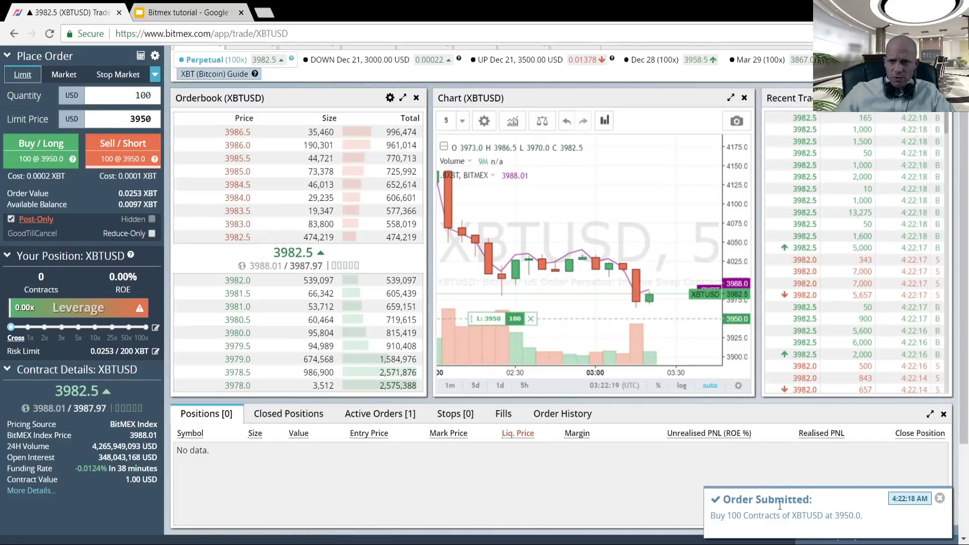
Show the active orders, move the buy order's price to 3979 on the chart, and view the open XBTUSD position
scroll(672, 469, "down", 3)
left_click(380, 348)
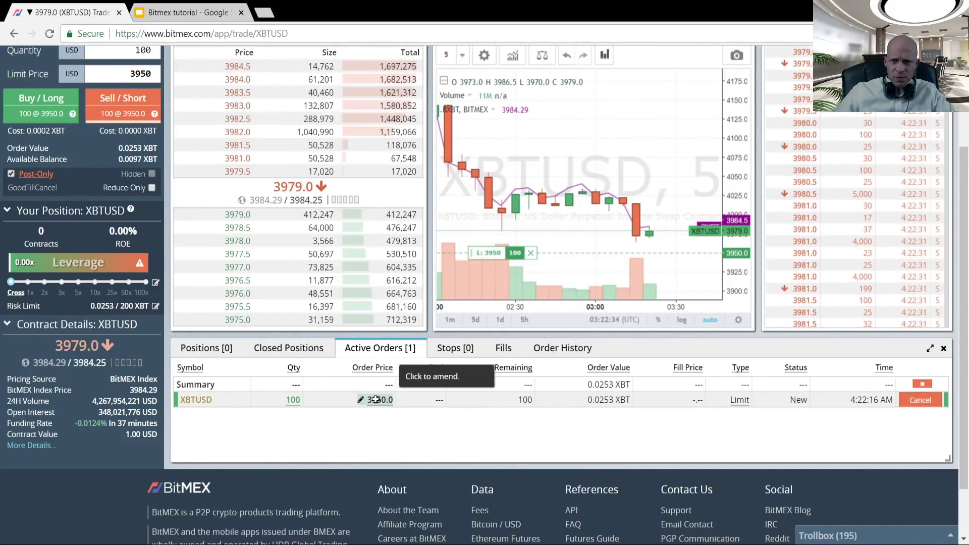
scroll(484, 365, "up", 1)
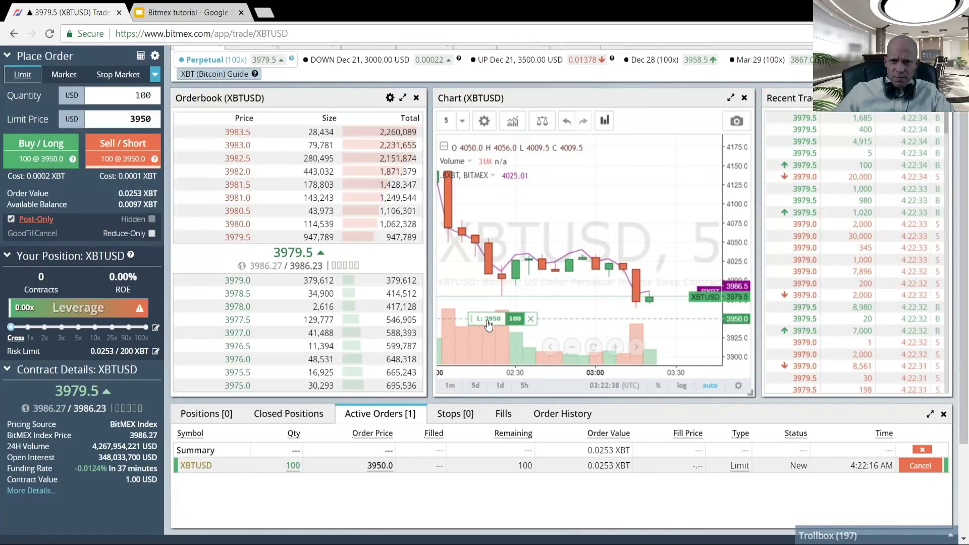
left_click_drag(488, 323, 488, 303)
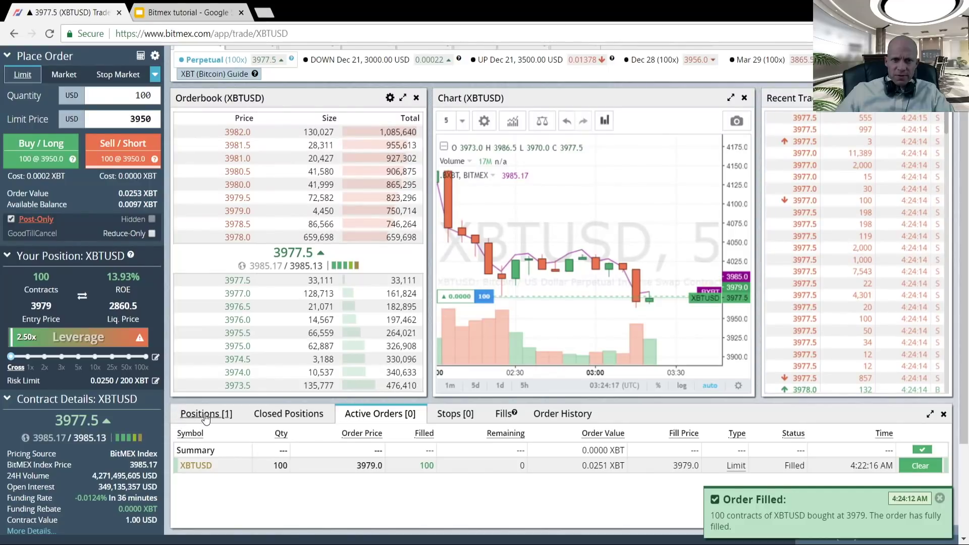
left_click(203, 417)
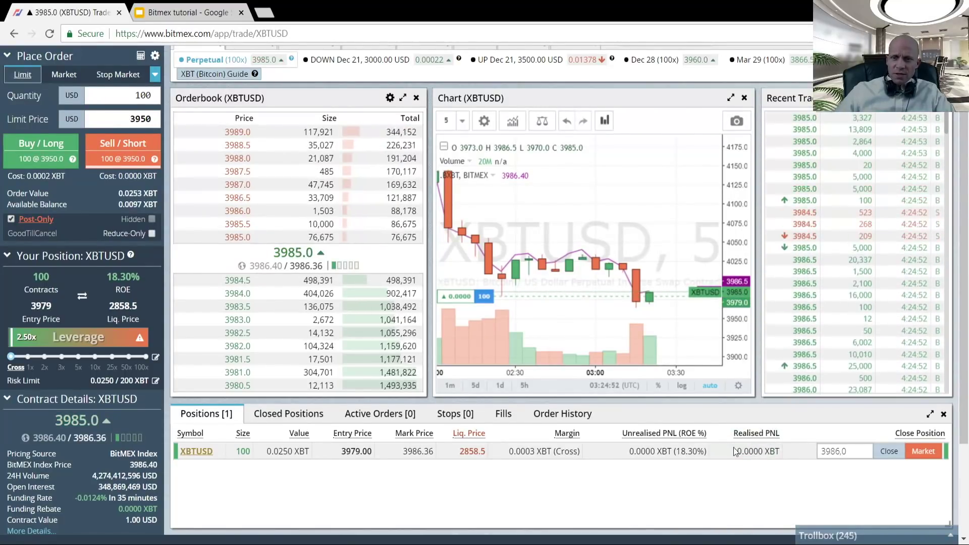
mouse_move(755, 451)
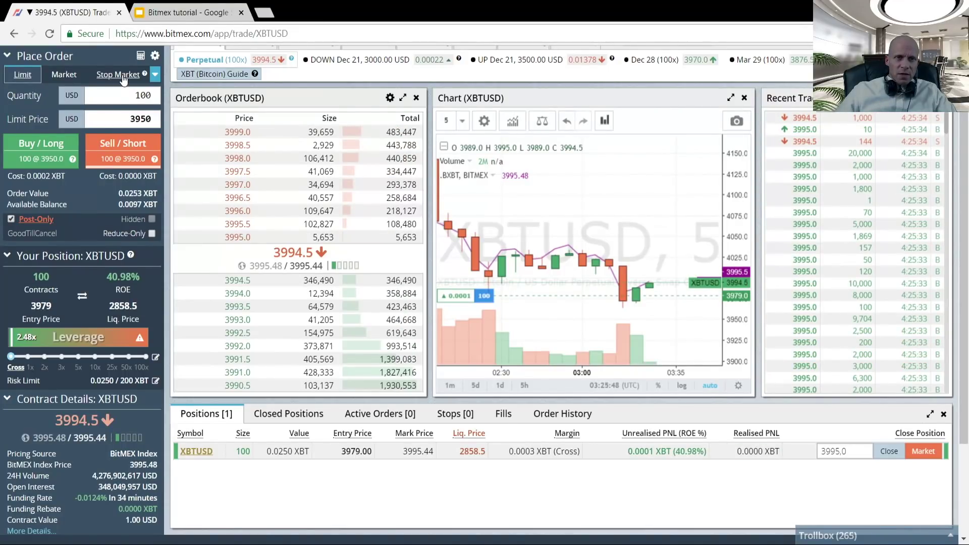
Place a stop market sell order for 100 XBTUSD contracts with a stop price of 3950
left_click(124, 76)
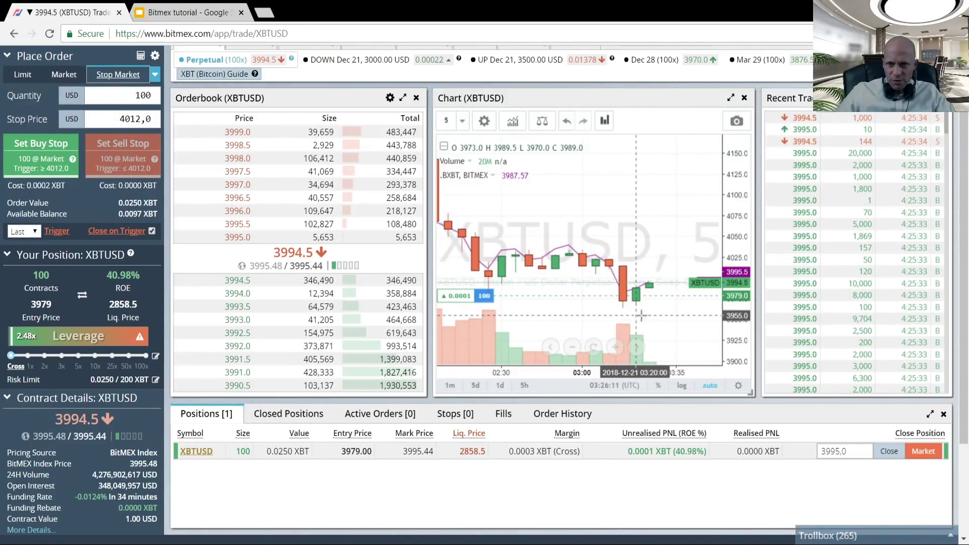
triple_click(136, 119)
type("3950")
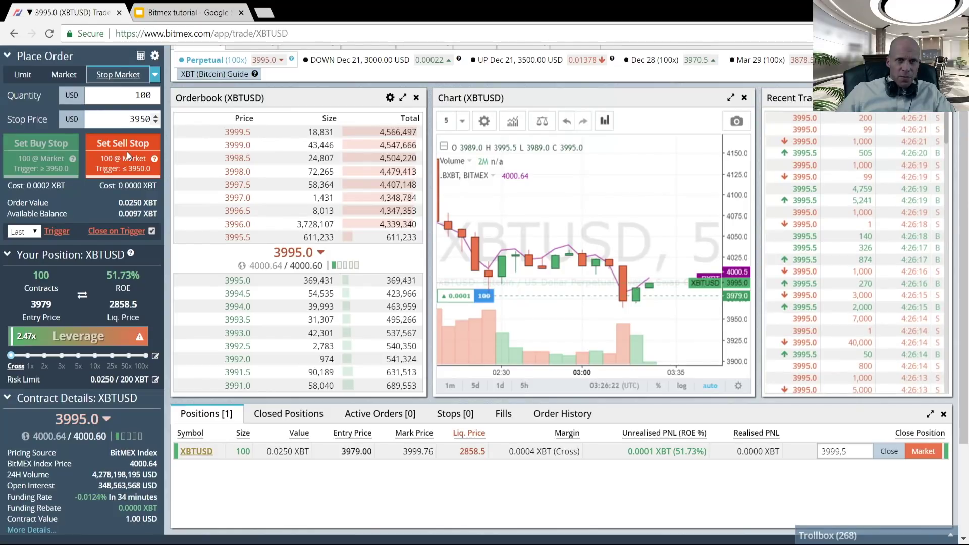
left_click(126, 151)
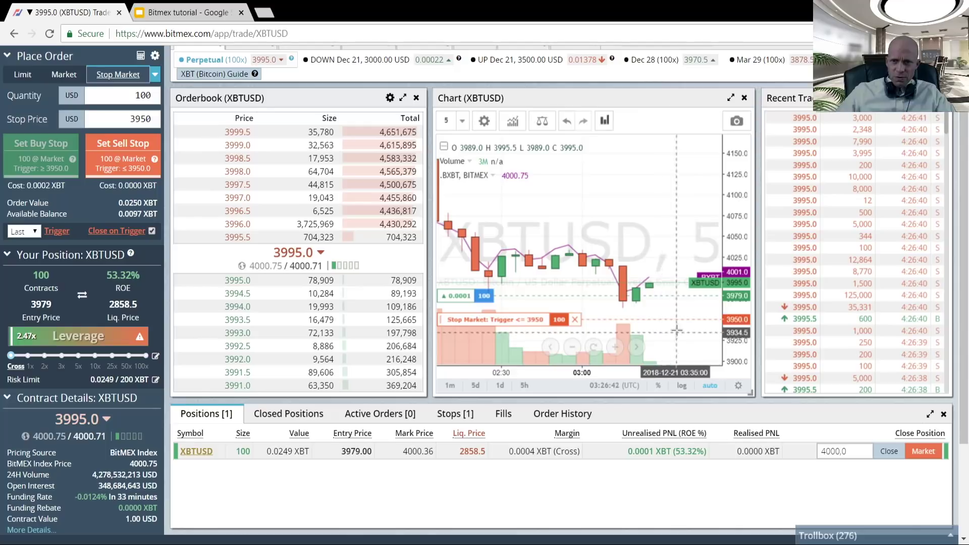
Submit a reduce-only limit sell order for 100 XBTUSD contracts at 4000 to close the long position
left_click(23, 75)
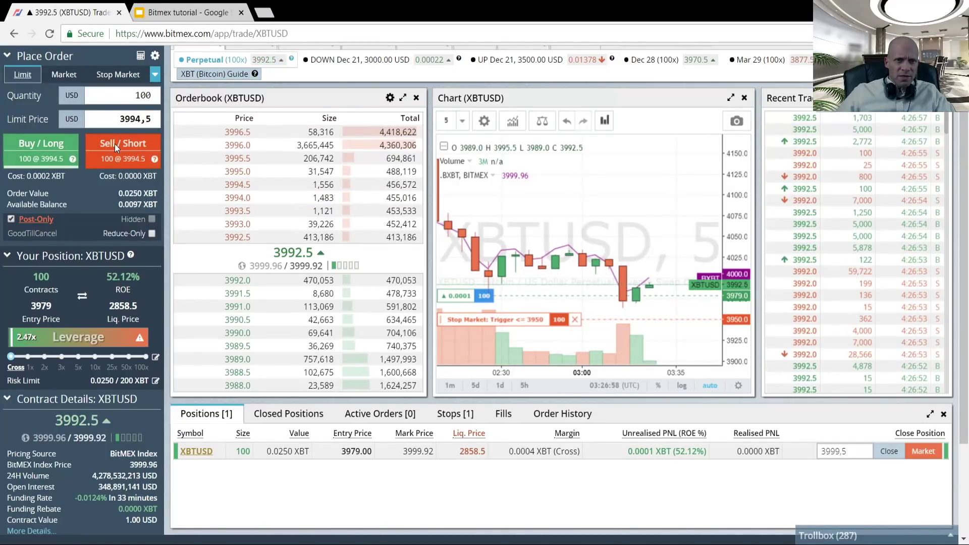
mouse_move(146, 232)
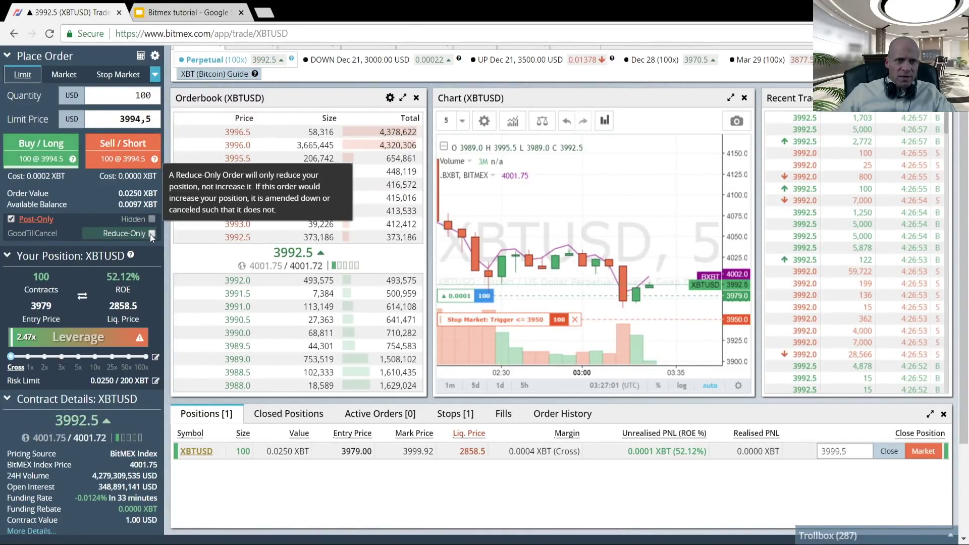
left_click(152, 234)
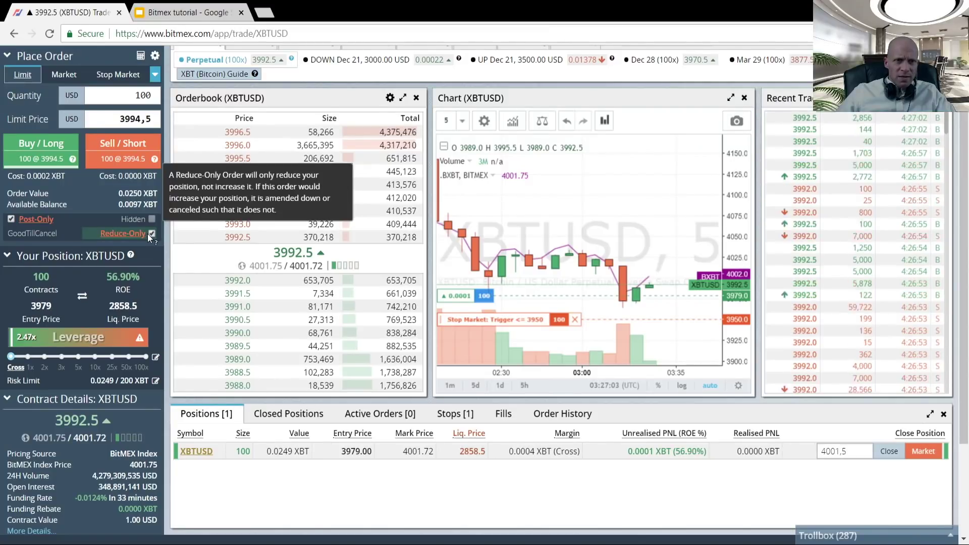
left_click(130, 159)
left_click(564, 480)
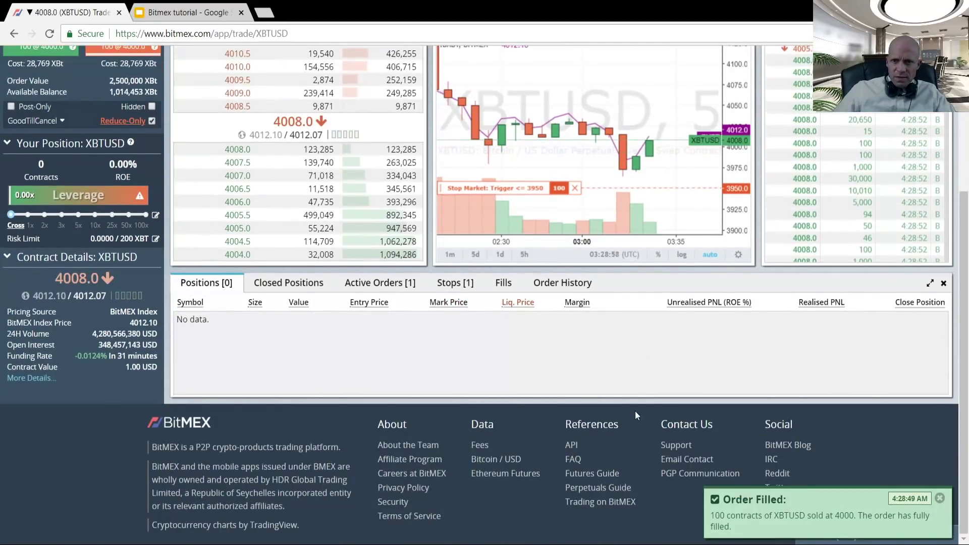
Check the open and closed positions, and cancel the leftover XBTUSD stop market order at 3950
scroll(636, 415, "up", 3)
scroll(634, 407, "up", 2)
scroll(480, 490, "down", 2)
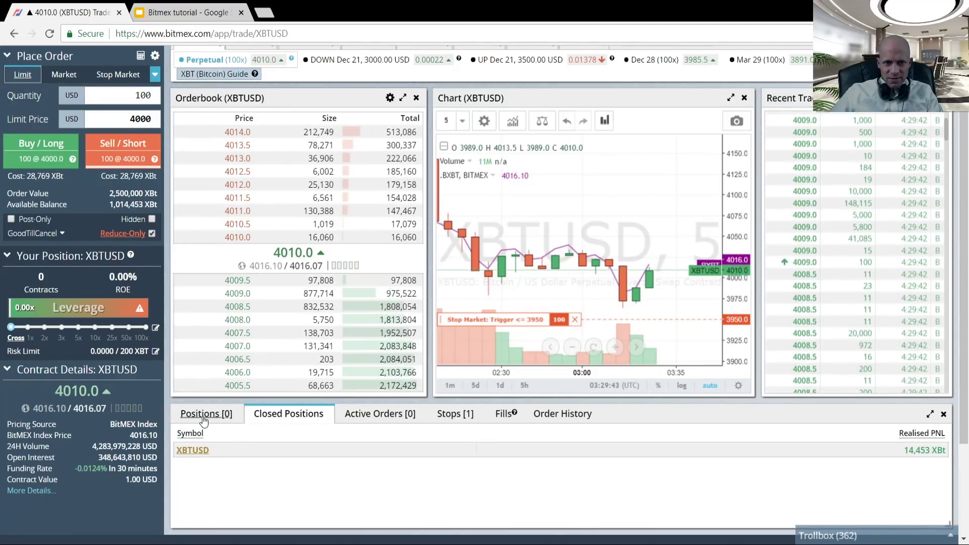
left_click(204, 416)
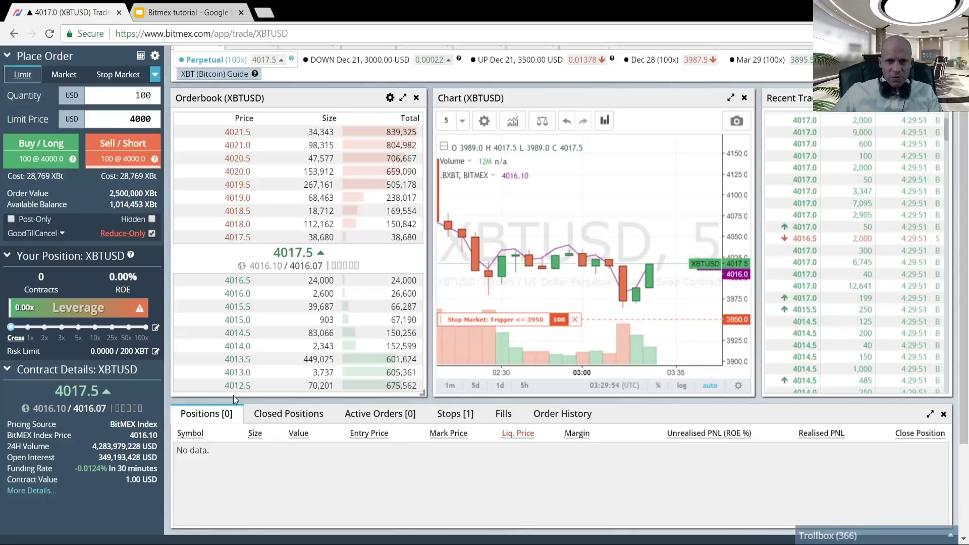
left_click(455, 414)
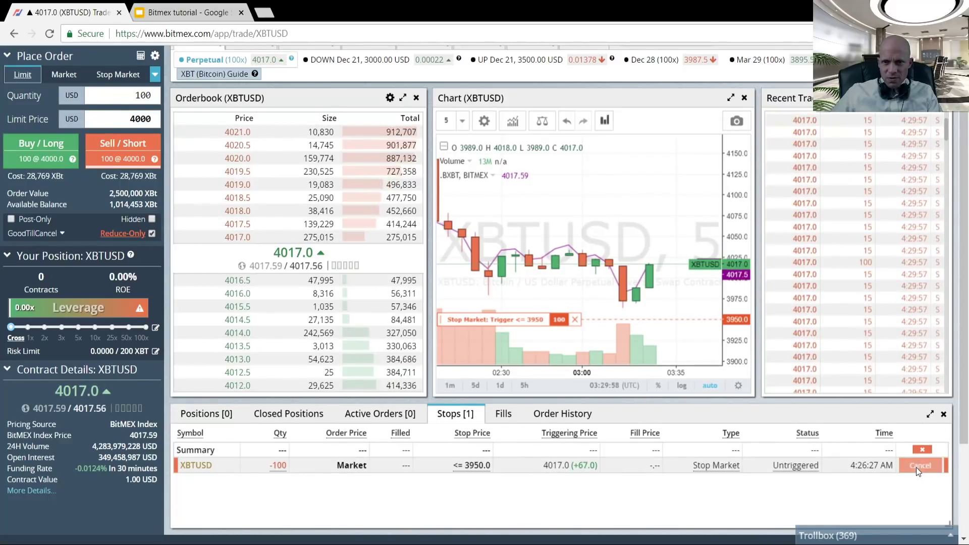
left_click(918, 467)
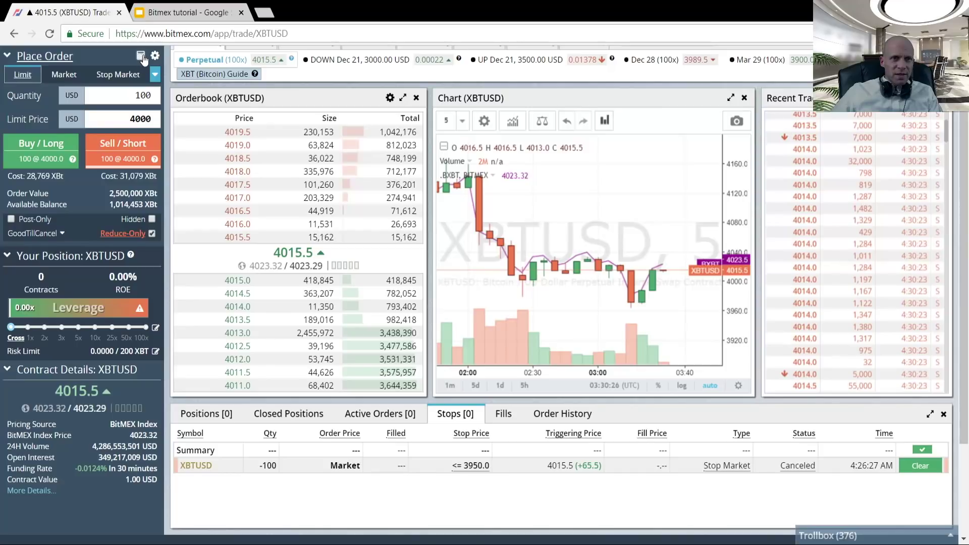
View the order calculator's Profit/Loss, Target Price and Liquidation Price sections, and close the calculator
scroll(144, 60, "up", 2)
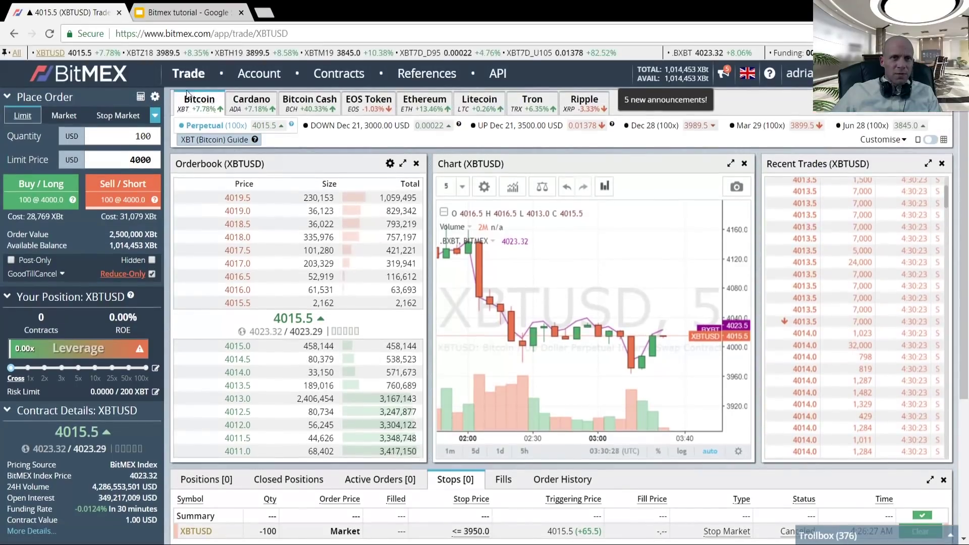
left_click(141, 98)
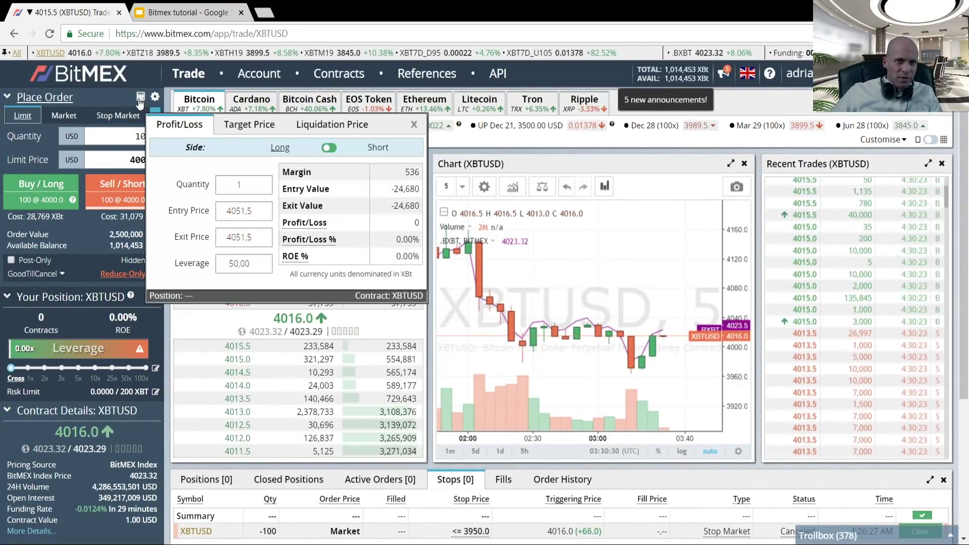
left_click(235, 126)
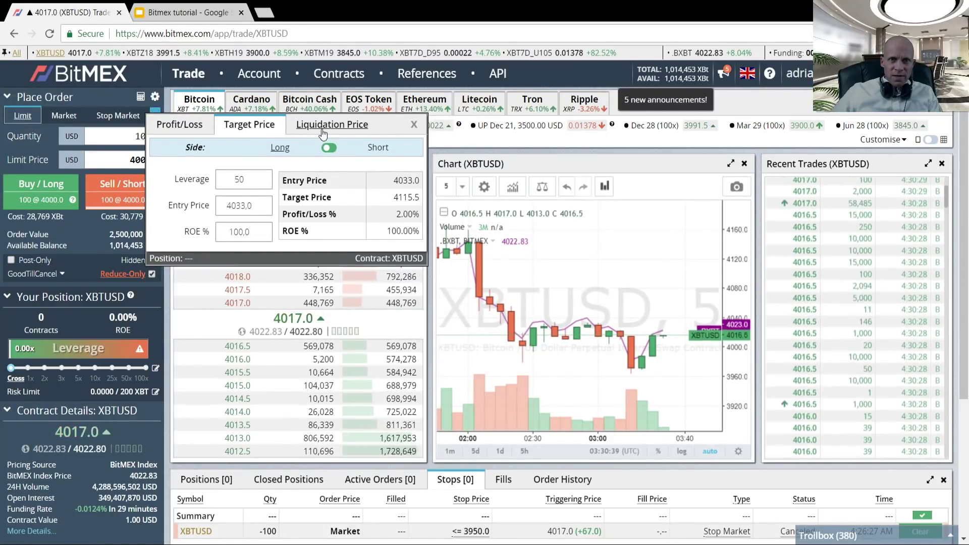
left_click(288, 128)
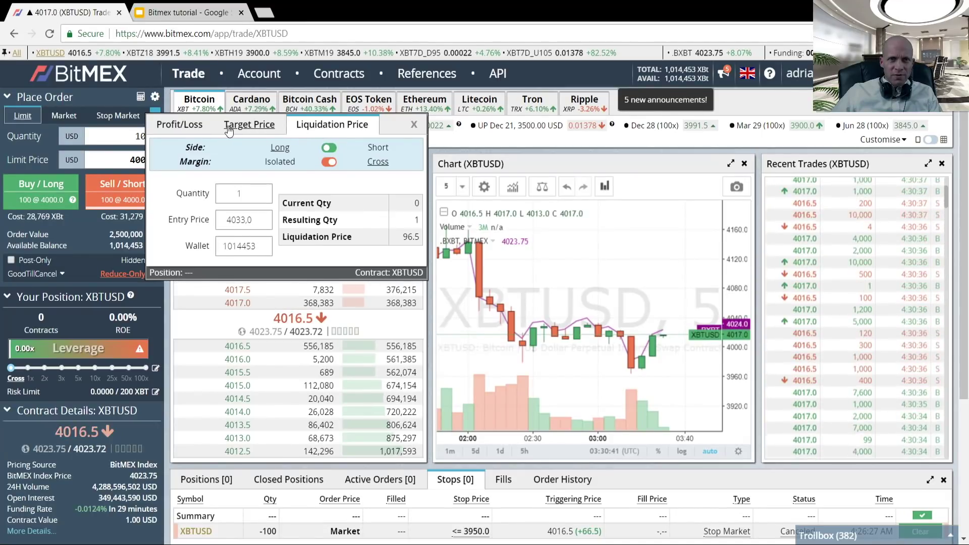
left_click(141, 96)
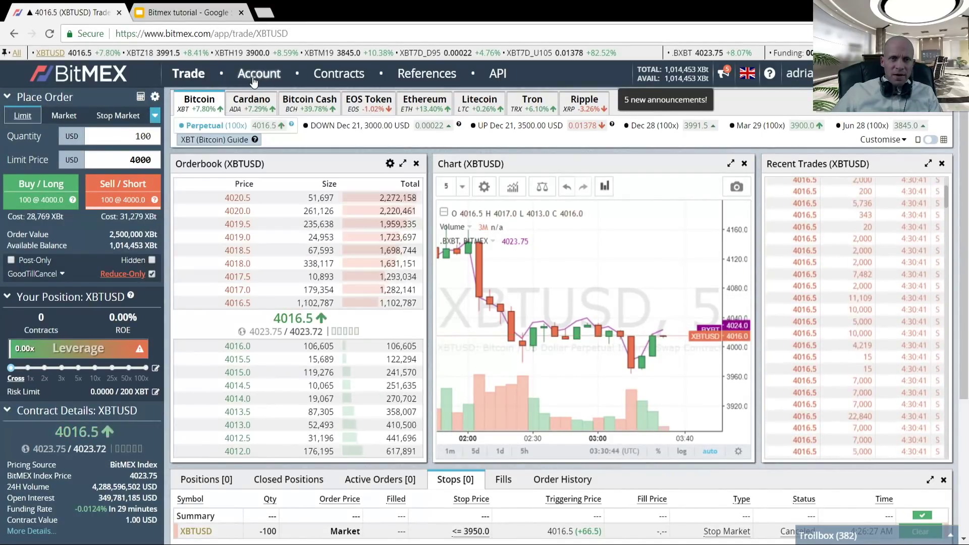
View the account's wallet balances and open the withdrawal form
left_click(259, 76)
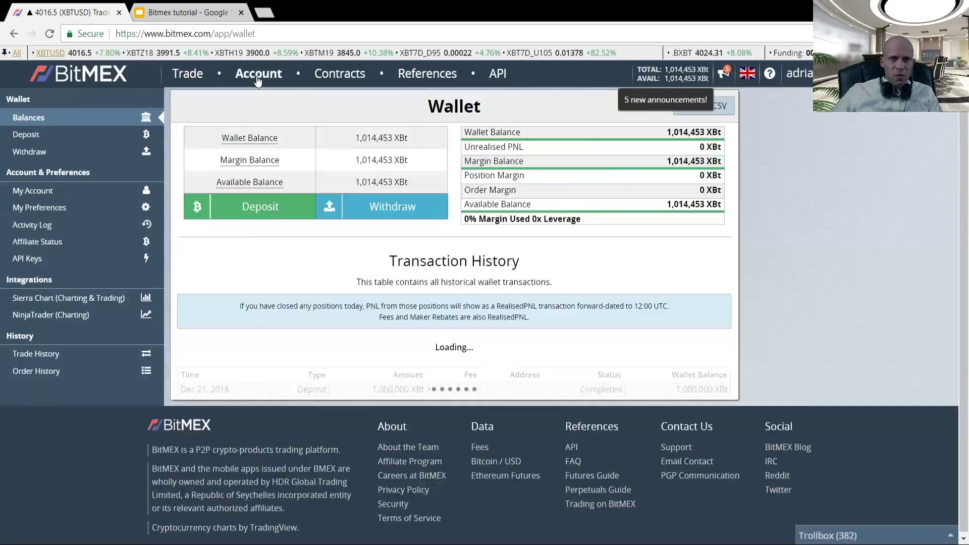
left_click(385, 209)
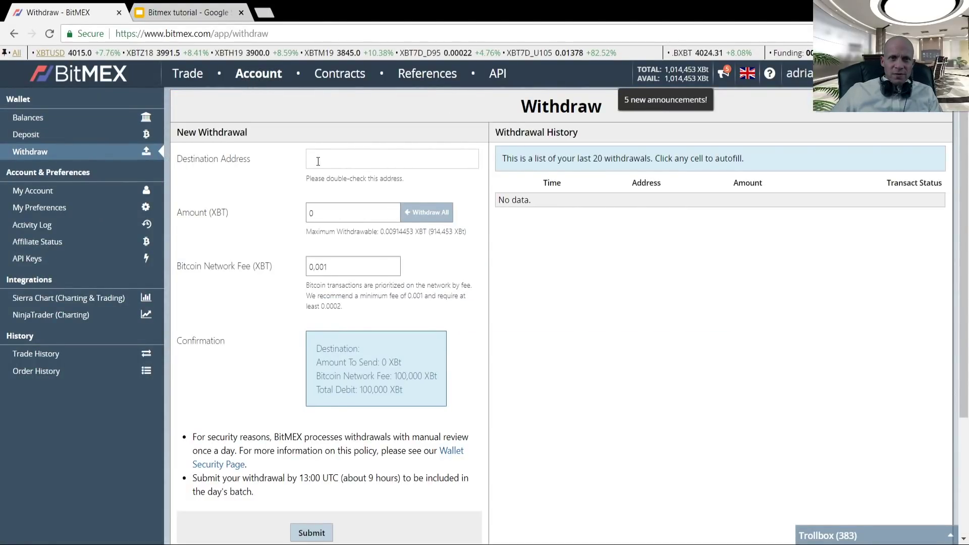